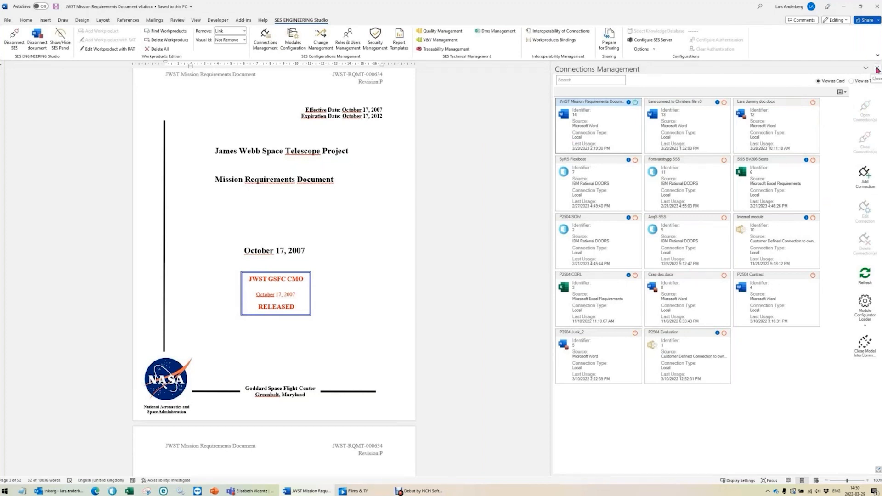
- Close the connections management view and show the requirements list of the JWST Mission Requirements Document v4
{"action": "left_click", "coordinate": [878, 69]}
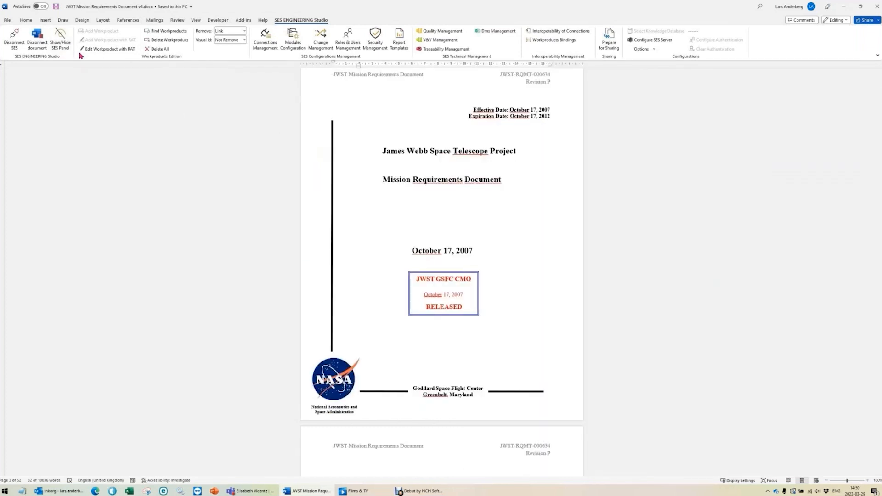
{"action": "left_click", "coordinate": [58, 45]}
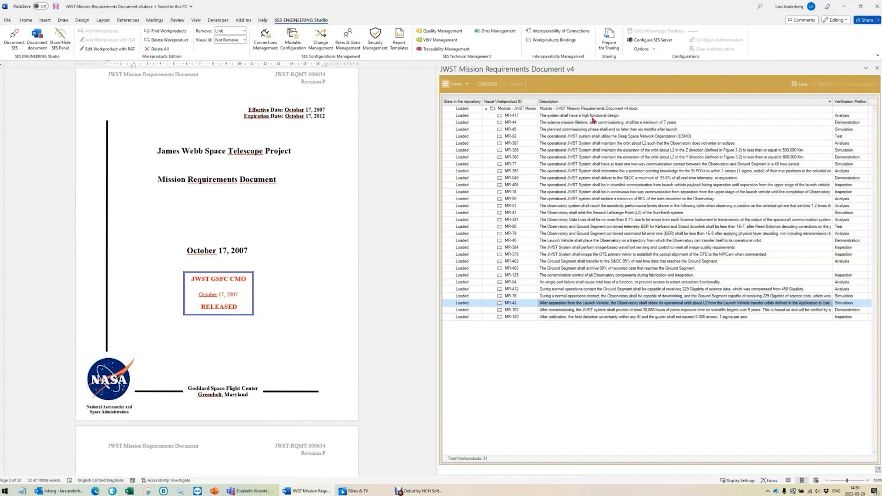
- Locate requirements MR-417, MR-44, MR-45 and MR-82 in the document text from the requirements list, ending on MR-44
{"action": "left_click", "coordinate": [593, 115]}
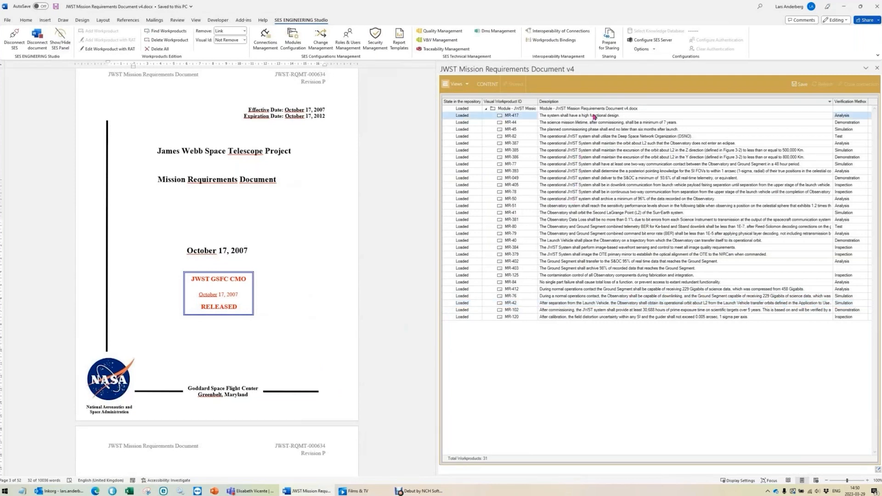
{"action": "double_click", "coordinate": [594, 116]}
{"action": "double_click", "coordinate": [594, 122]}
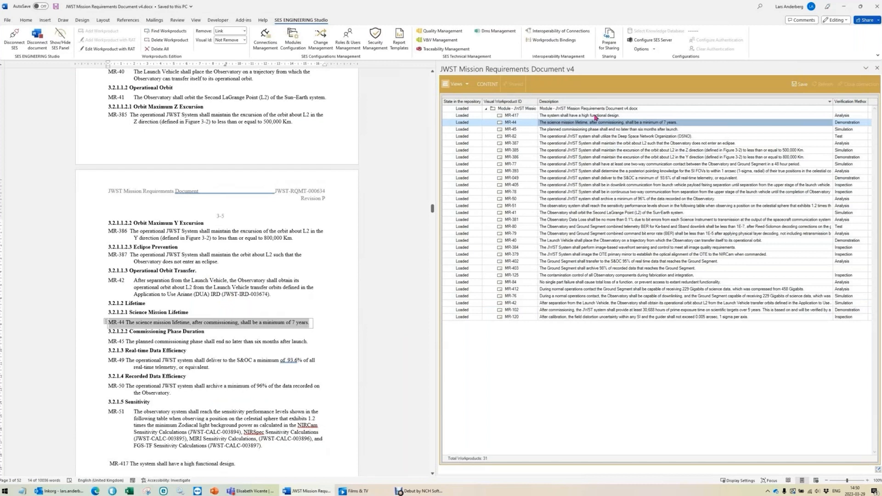
{"action": "left_click", "coordinate": [601, 129]}
{"action": "double_click", "coordinate": [601, 131]}
{"action": "left_click", "coordinate": [601, 136]}
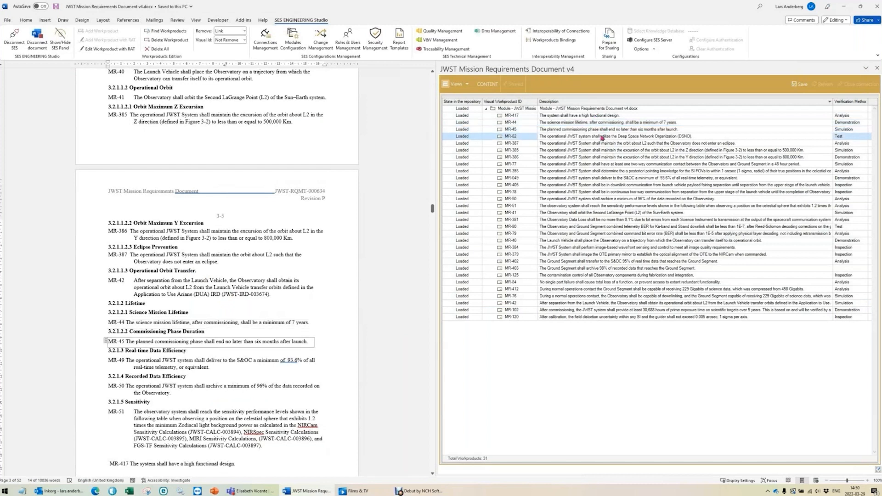
{"action": "double_click", "coordinate": [601, 137]}
{"action": "left_click", "coordinate": [607, 124]}
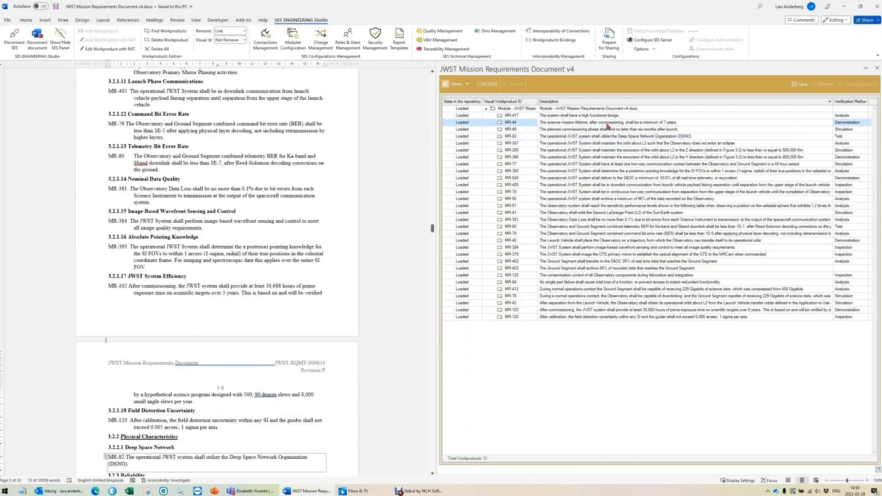
{"action": "double_click", "coordinate": [608, 123]}
{"action": "right_click", "coordinate": [605, 123]}
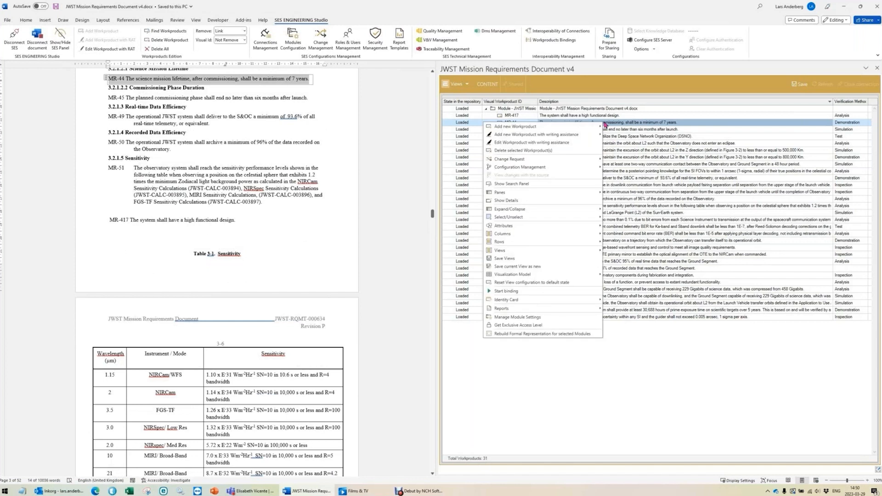
{"action": "mouse_move", "coordinate": [531, 170]}
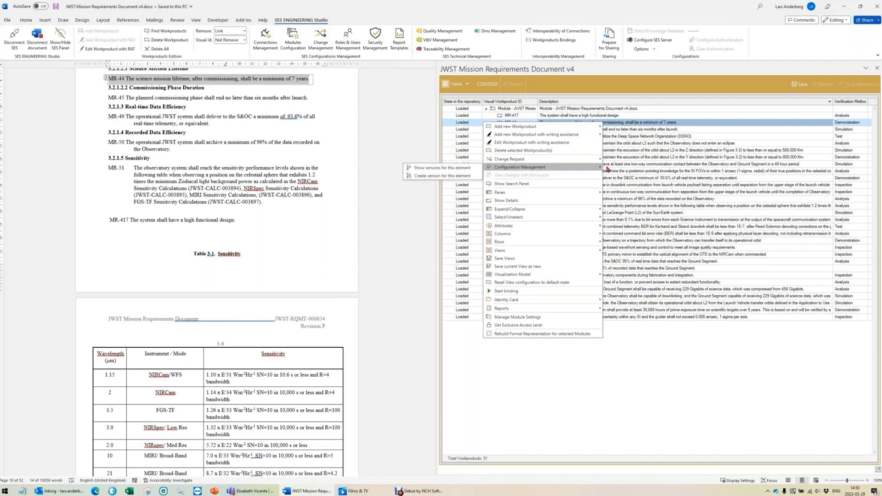
{"action": "left_click", "coordinate": [626, 145]}
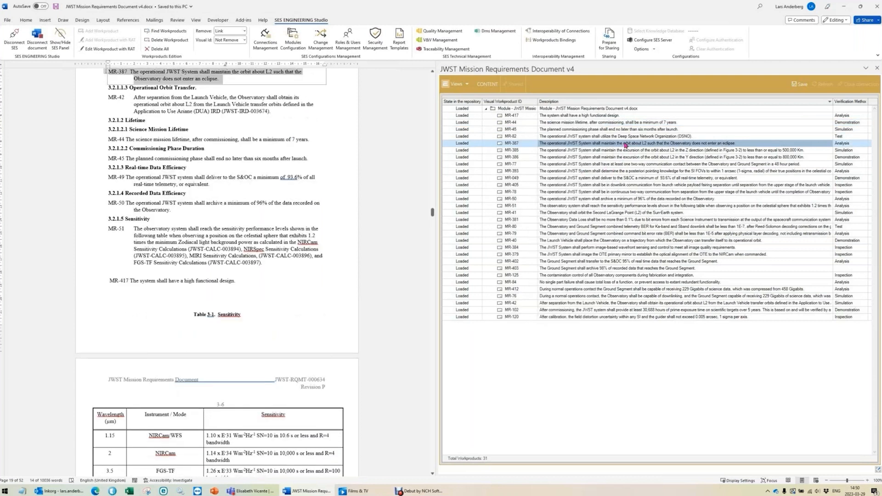
- Change the science mission lifetime in requirement MR-44 to a minimum of 8 years from the requirements list
{"action": "left_click", "coordinate": [660, 122]}
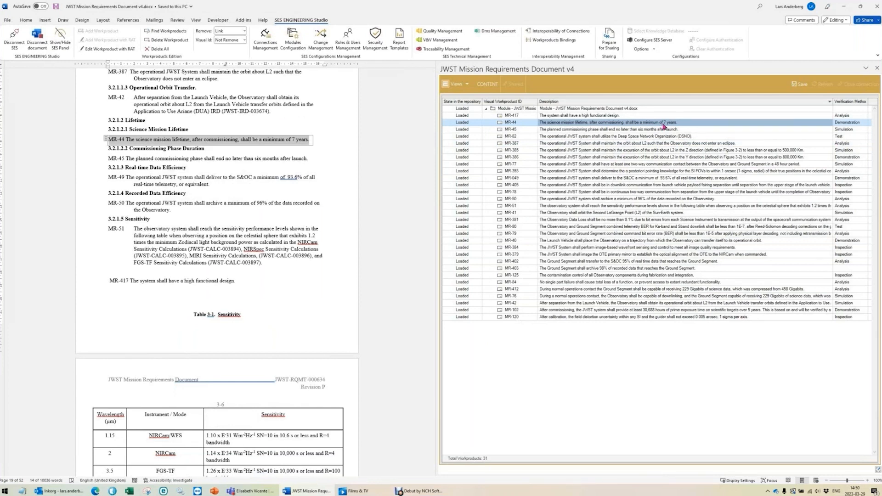
{"action": "double_click", "coordinate": [663, 123]}
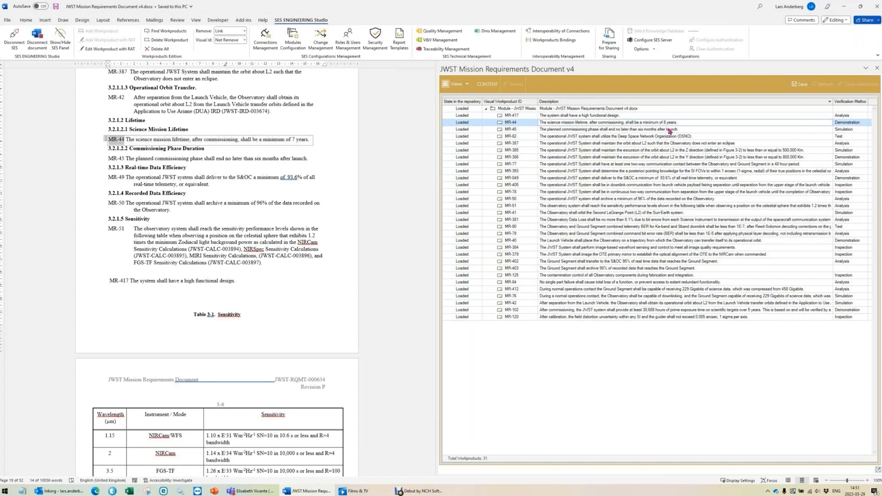
{"action": "left_click", "coordinate": [670, 130]}
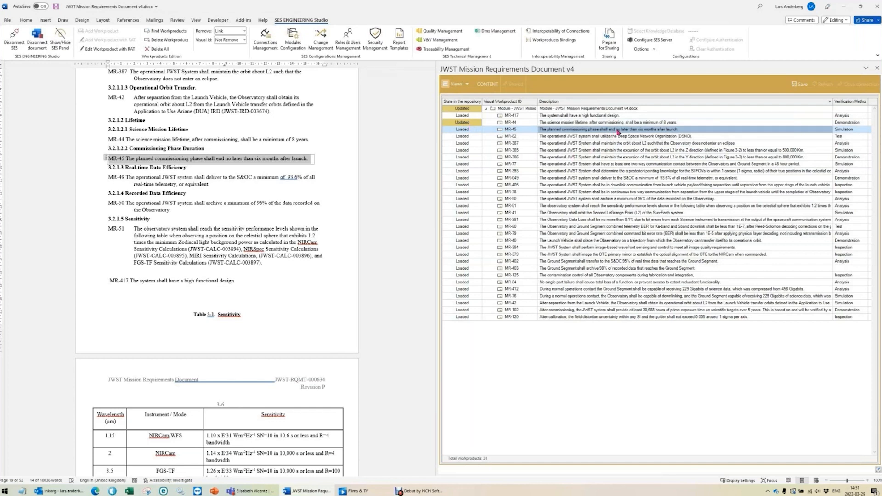
- Change the commissioning phase limit of requirement MR-45 to seven months directly in the document text
{"action": "left_click", "coordinate": [256, 160]}
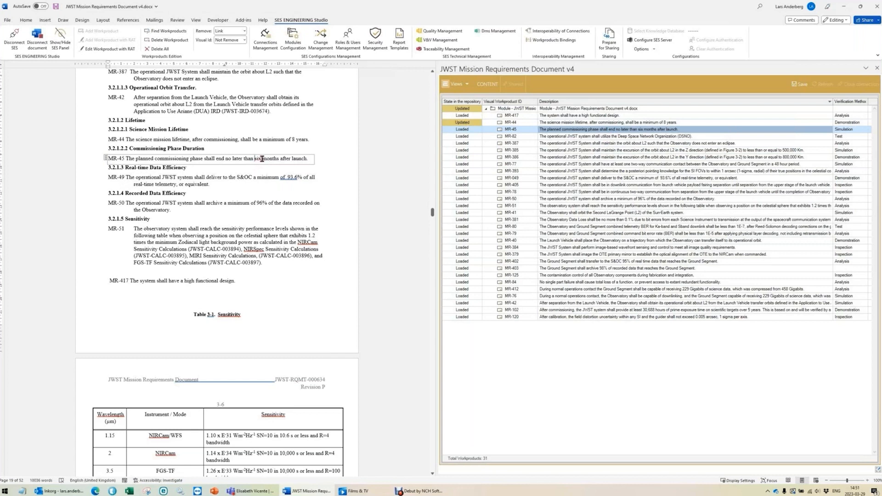
{"action": "double_click", "coordinate": [261, 158]}
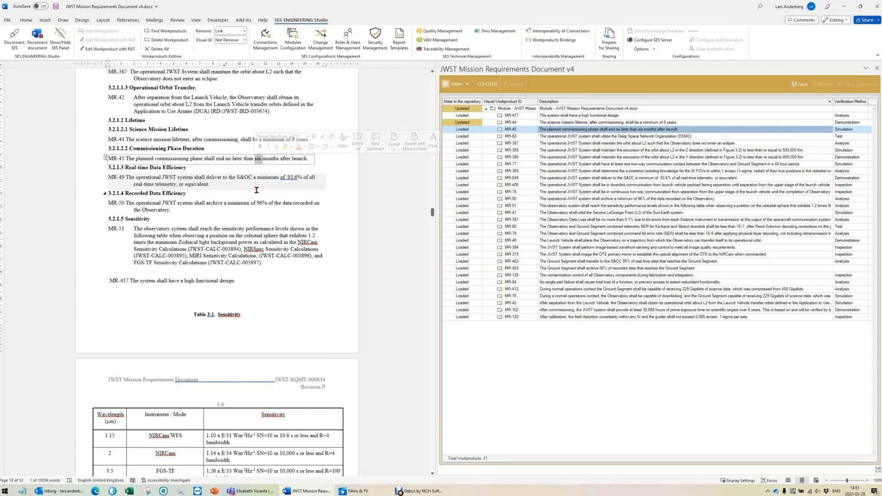
{"action": "type", "text": "seven"}
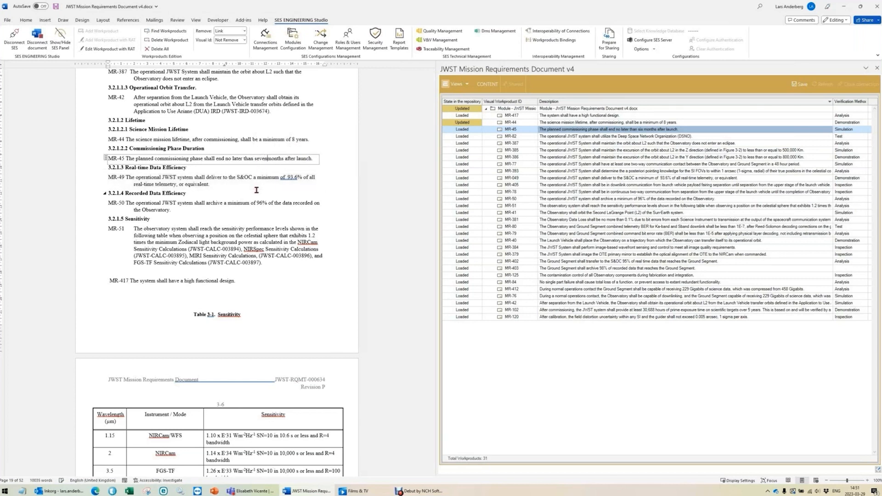
{"action": "left_click", "coordinate": [310, 134]}
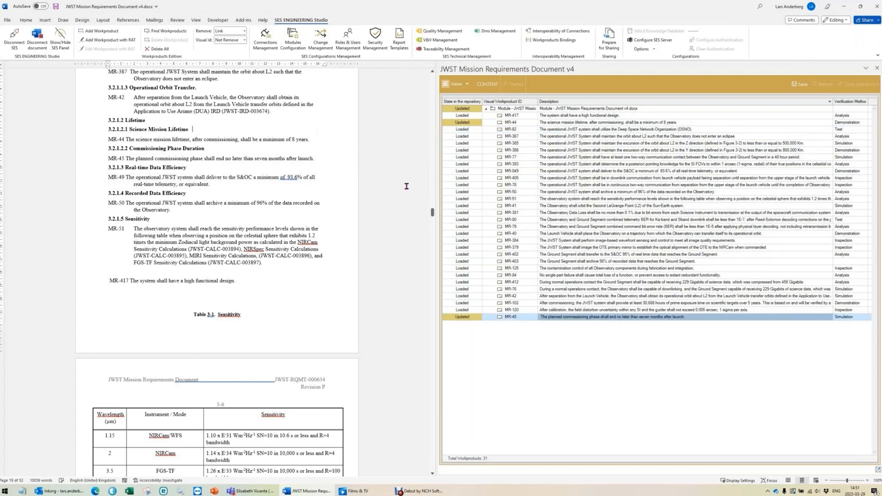
- Review the edited requirements MR-45 and MR-44 in the requirements list and the document
{"action": "left_click", "coordinate": [643, 318]}
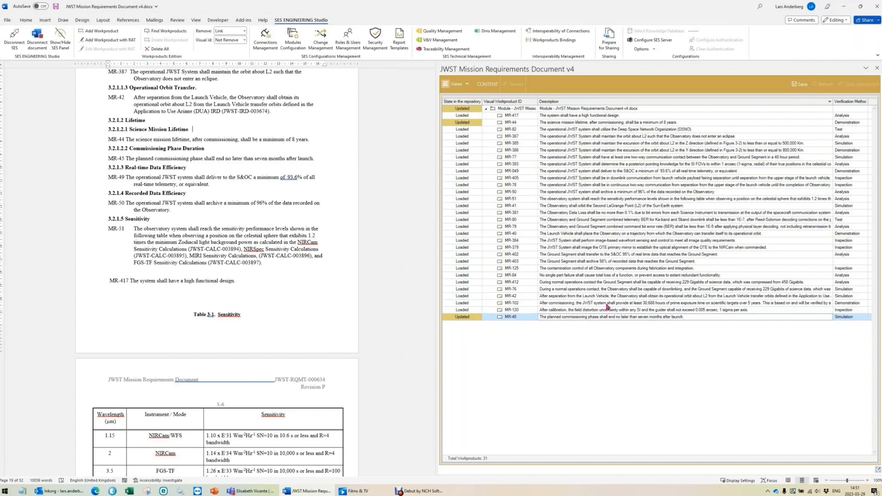
{"action": "left_click", "coordinate": [643, 311]}
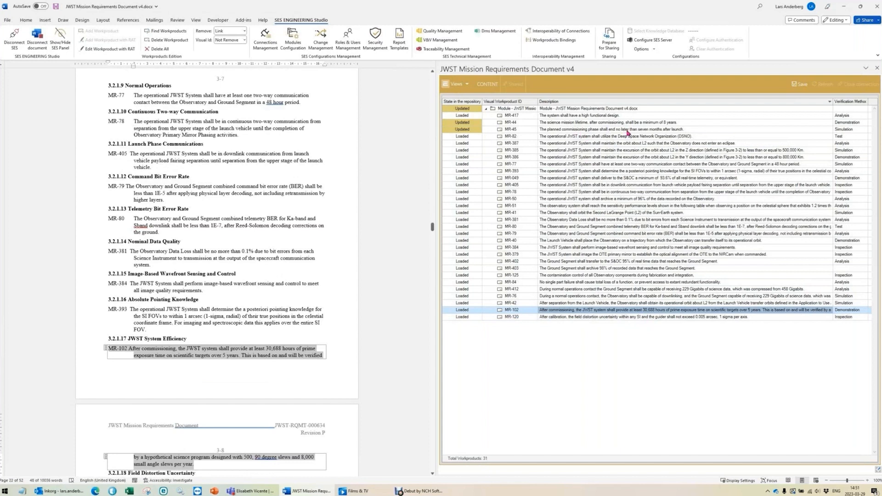
{"action": "left_click", "coordinate": [622, 131]}
{"action": "left_click", "coordinate": [619, 123]}
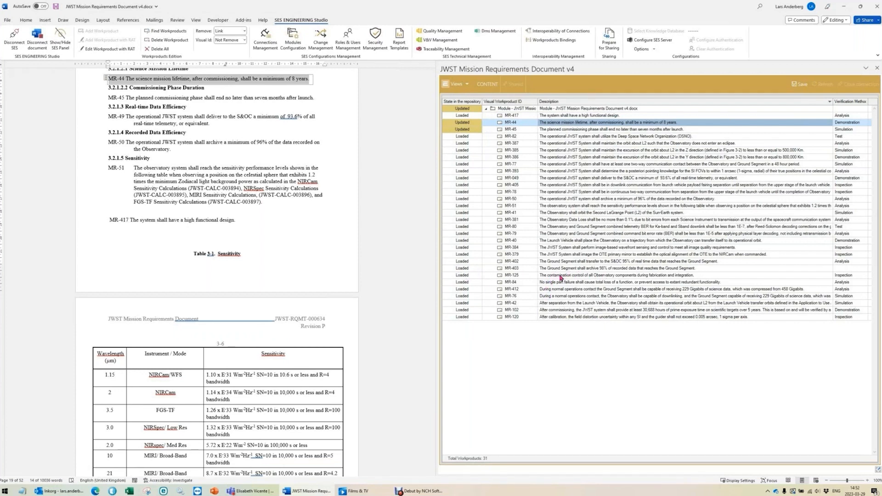
- Show the version history of requirement MR-403 and compare the archived data percentage in version #8 with the current version
{"action": "left_click", "coordinate": [579, 269]}
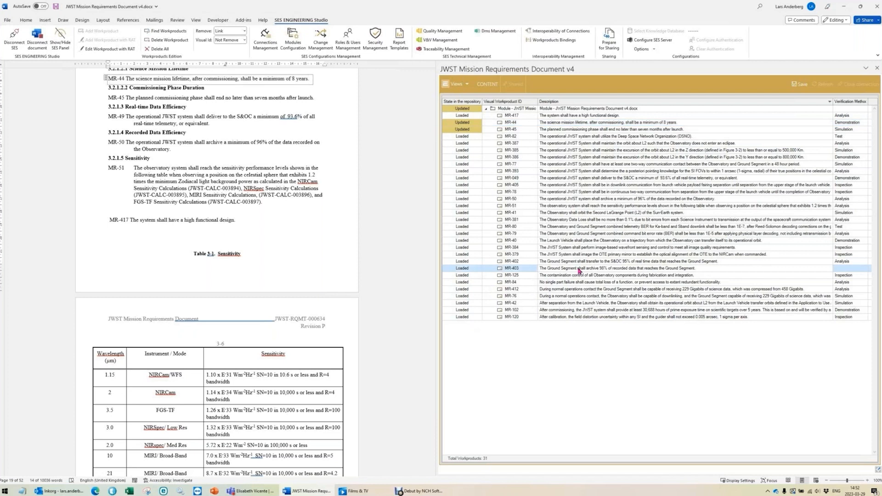
{"action": "right_click", "coordinate": [579, 271]}
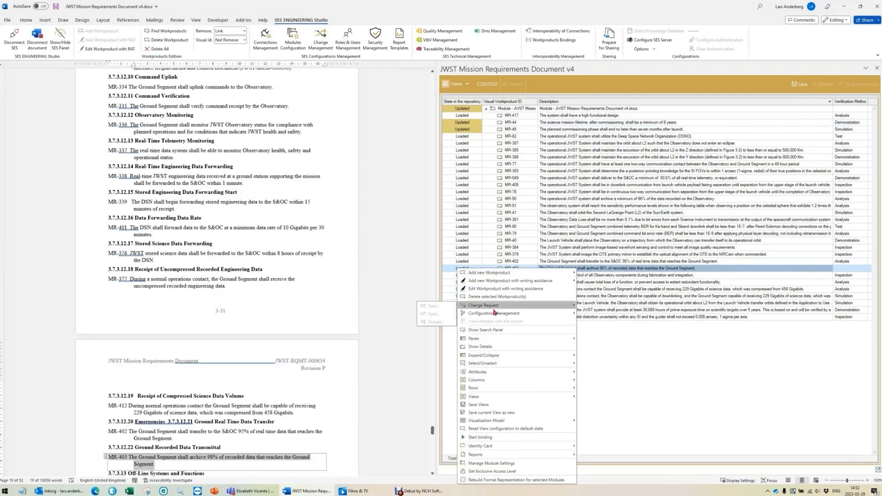
{"action": "mouse_move", "coordinate": [496, 315]}
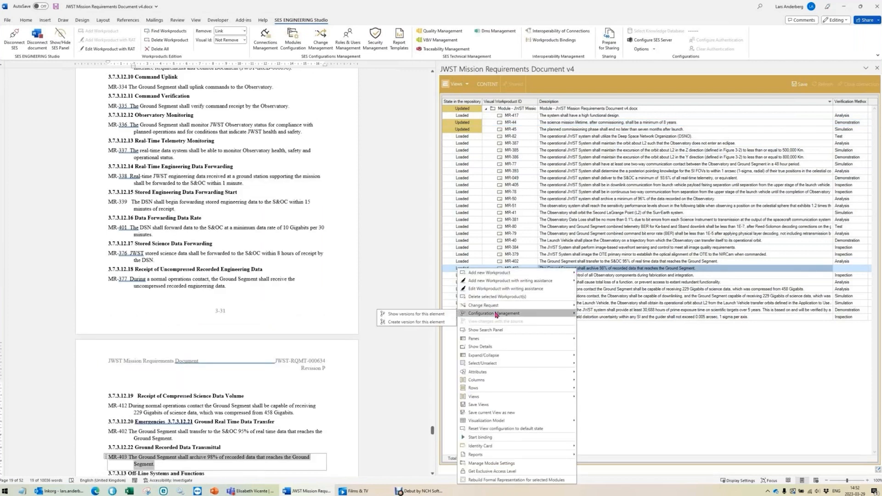
{"action": "left_click", "coordinate": [415, 314]}
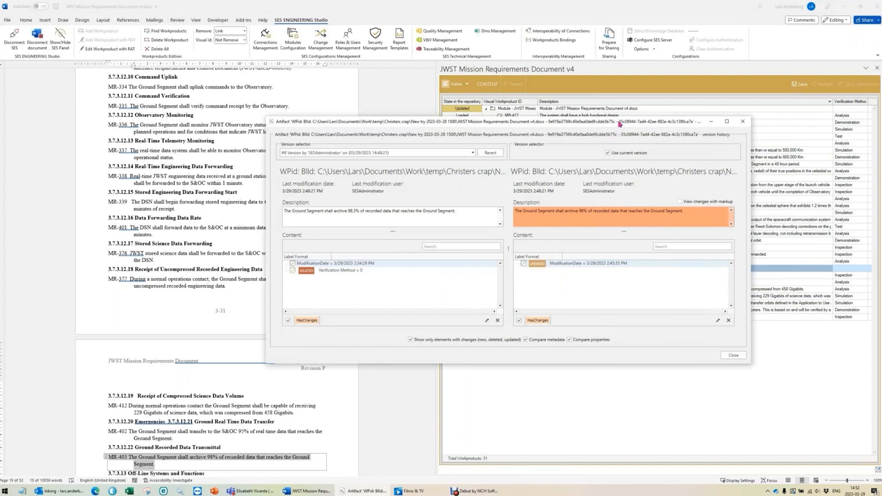
{"action": "left_click_drag", "start_coordinate": [620, 123], "coordinate": [501, 91]}
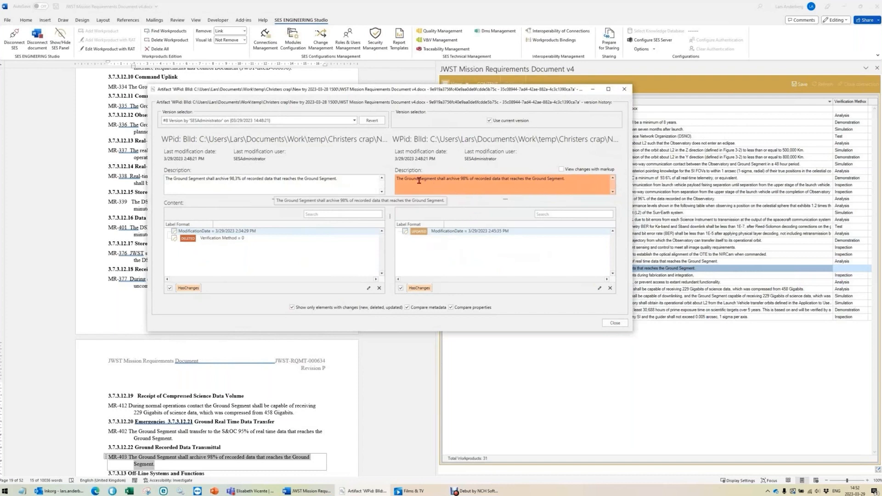
{"action": "double_click", "coordinate": [239, 178]}
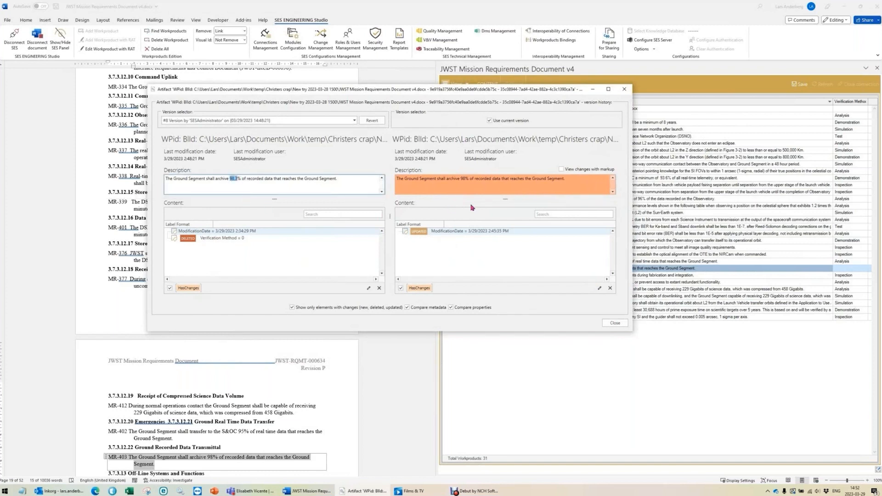
{"action": "left_click_drag", "start_coordinate": [468, 178], "coordinate": [459, 178]}
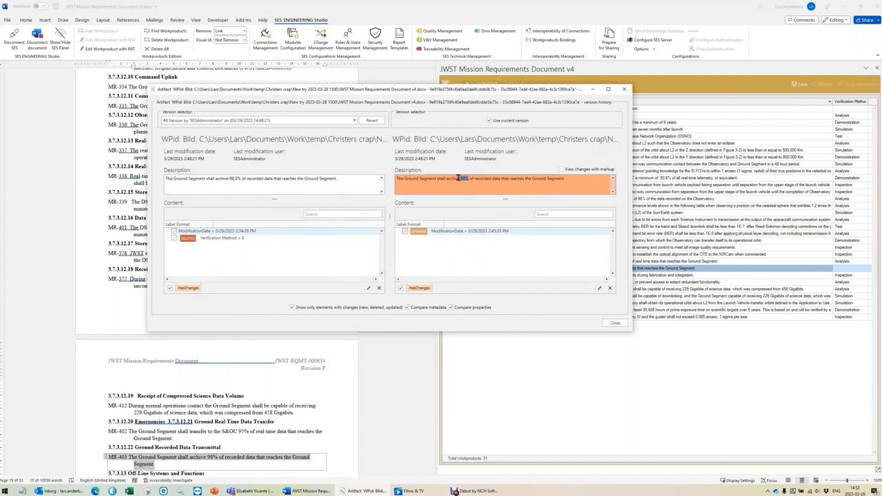
- Revert requirement MR-403 to version #6 from 03/29/2023 14:36:50 and close its version history
{"action": "left_click", "coordinate": [354, 121]}
{"action": "left_click", "coordinate": [271, 157]}
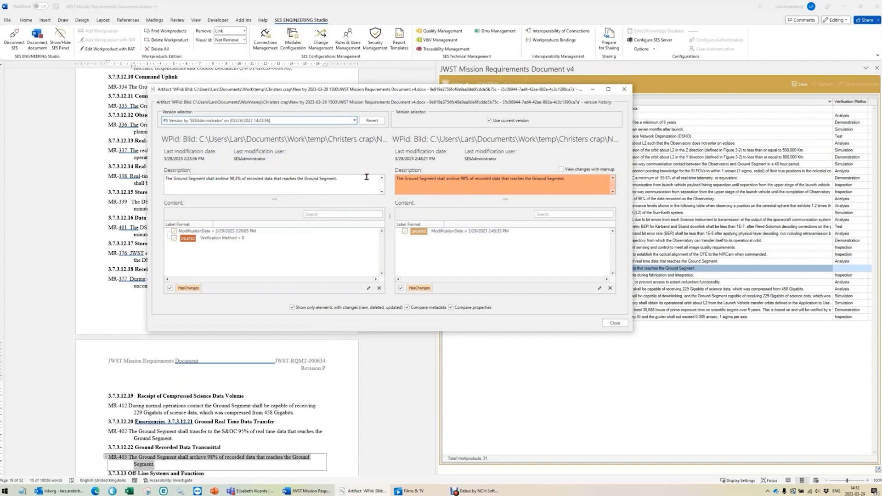
{"action": "left_click", "coordinate": [354, 121]}
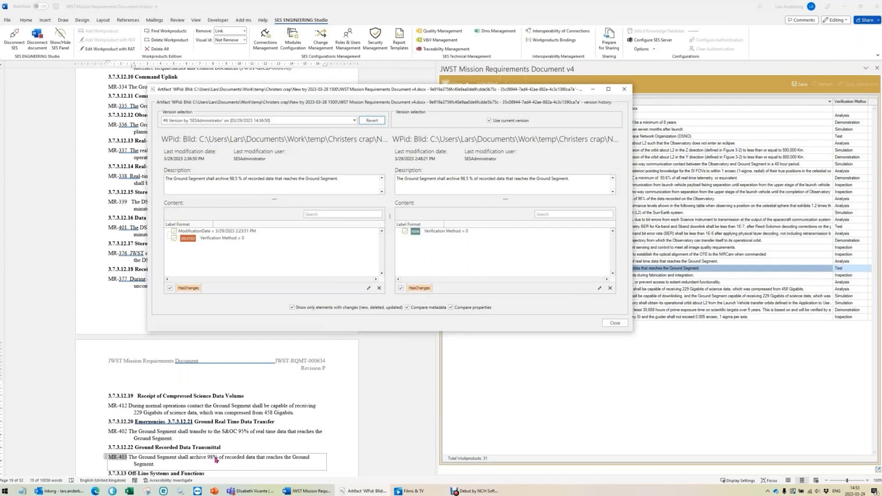
{"action": "left_click", "coordinate": [616, 323]}
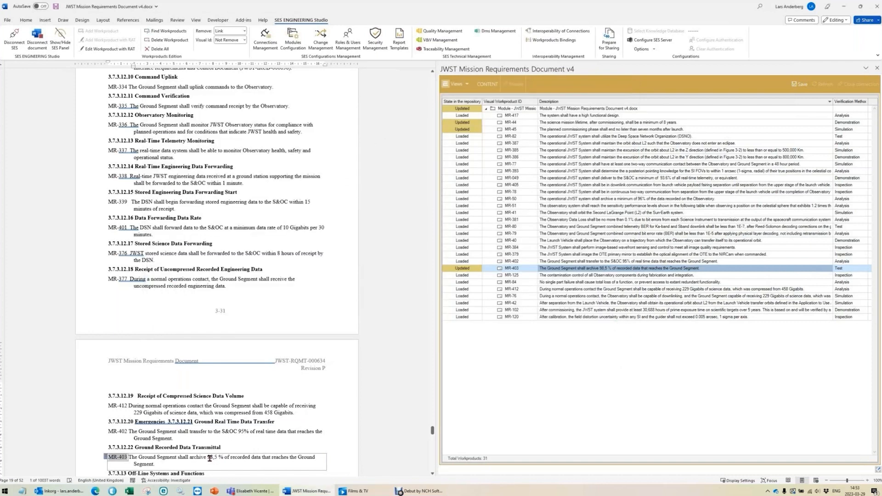
- Try to create a baseline for the JWST Mission Requirements Document v4 module
{"action": "left_click", "coordinate": [666, 282]}
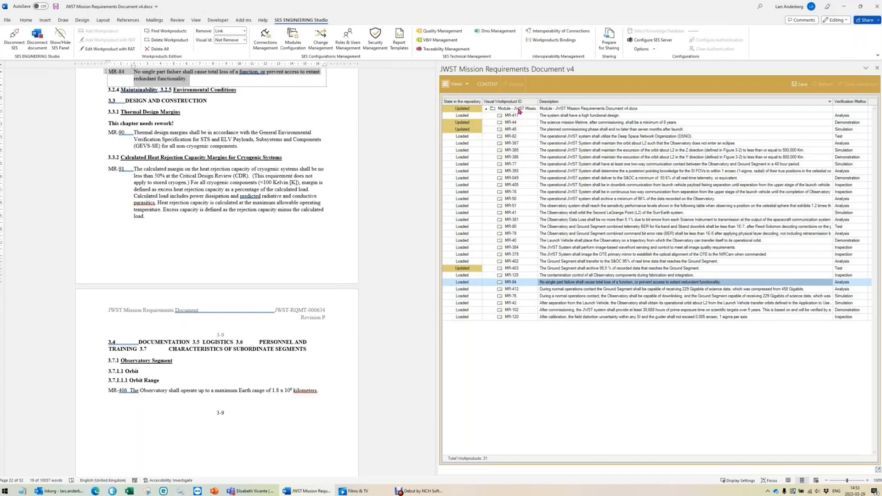
{"action": "left_click", "coordinate": [515, 111]}
{"action": "right_click", "coordinate": [515, 111]}
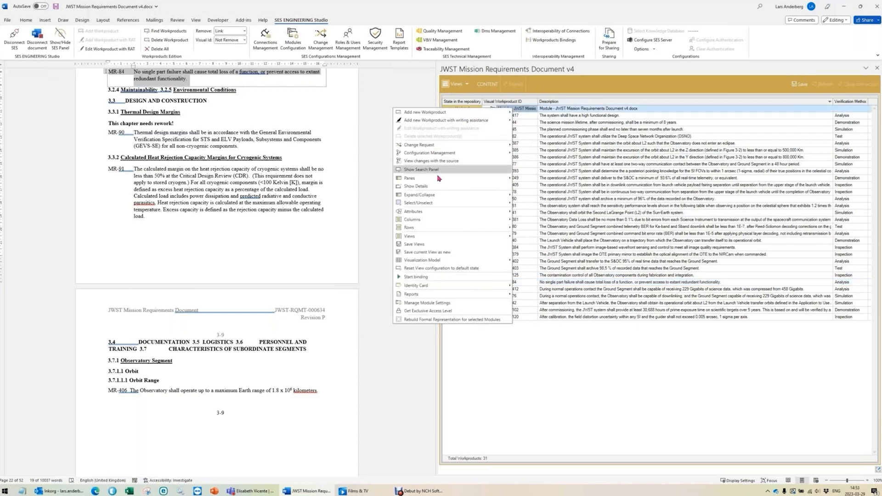
{"action": "mouse_move", "coordinate": [428, 153]}
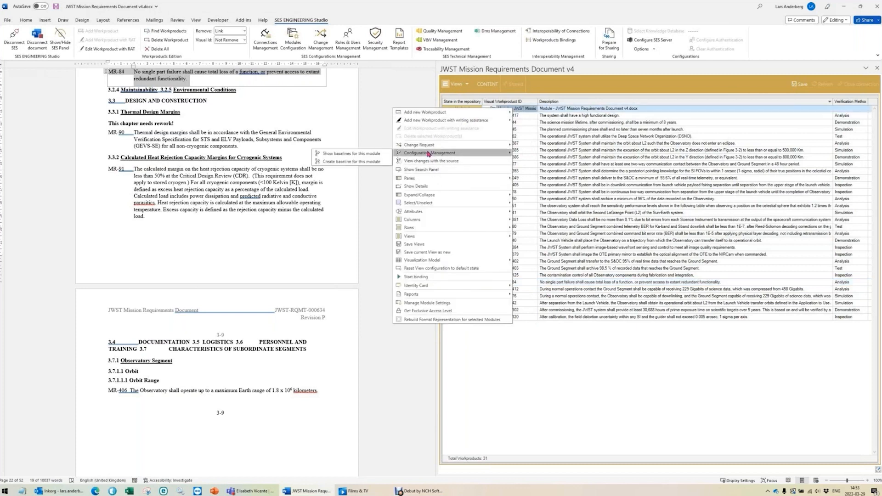
{"action": "left_click", "coordinate": [352, 165]}
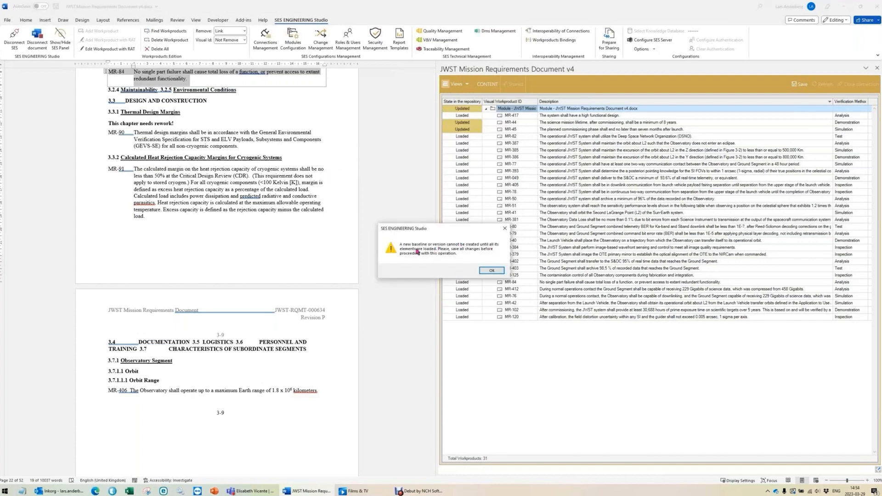
{"action": "left_click", "coordinate": [494, 271]}
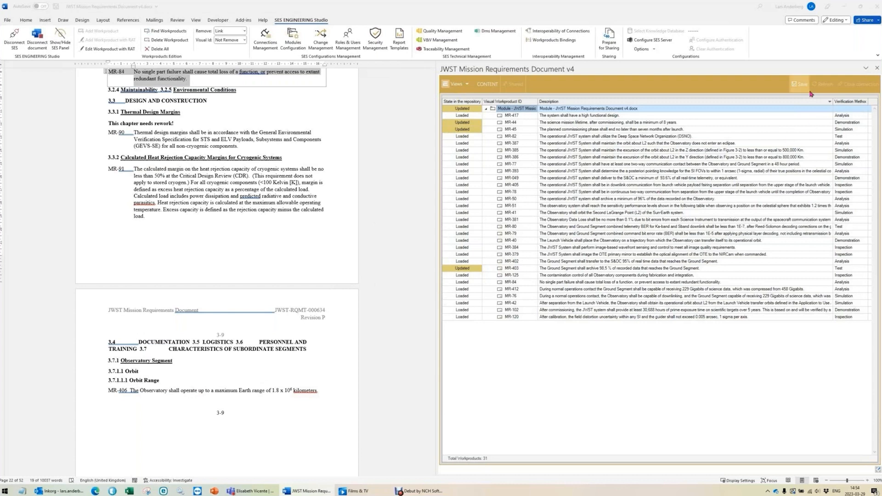
- Show the baselines of the JWST module and display the differences between baseline #3 'Third draft version' and the current version
{"action": "right_click", "coordinate": [518, 111]}
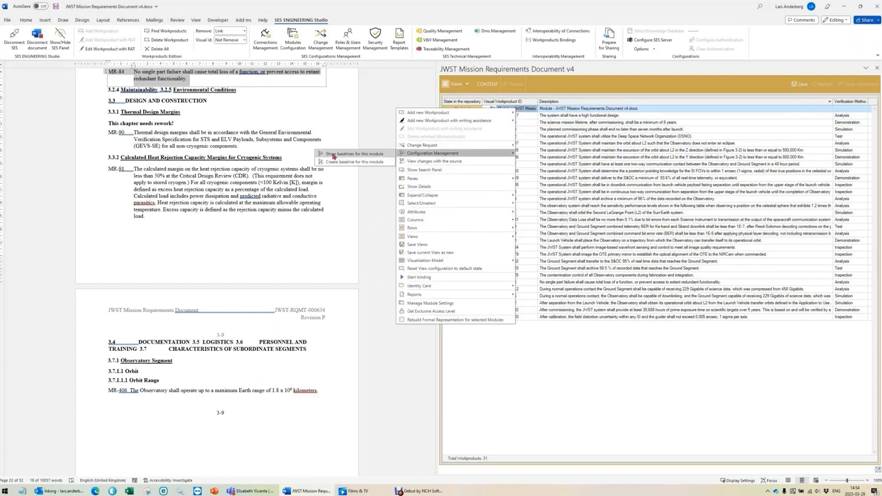
{"action": "left_click", "coordinate": [373, 156]}
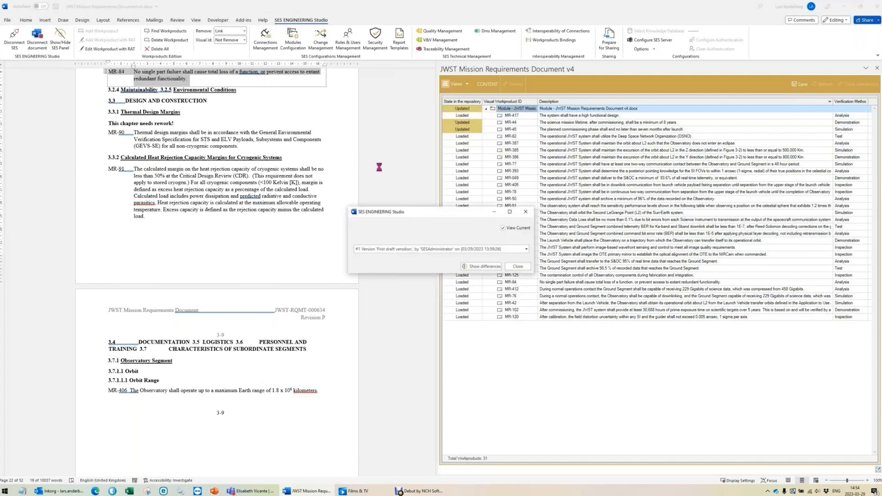
{"action": "left_click", "coordinate": [502, 249]}
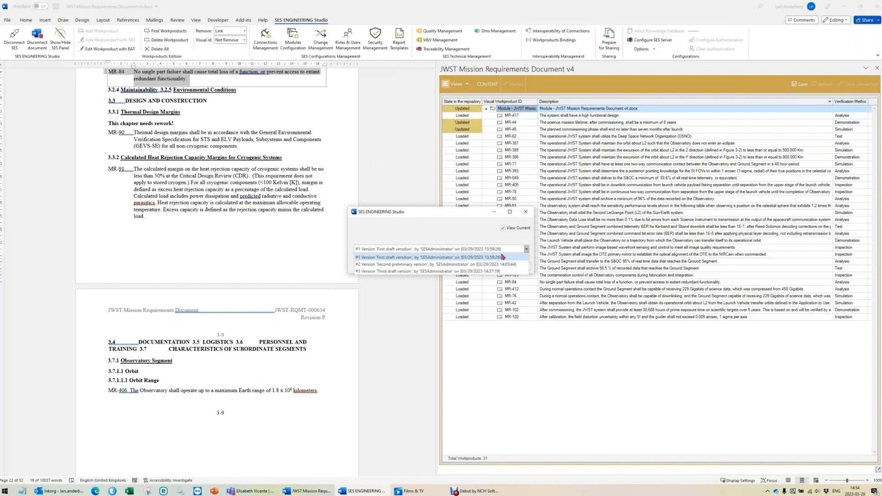
{"action": "left_click", "coordinate": [460, 271]}
{"action": "left_click", "coordinate": [490, 268]}
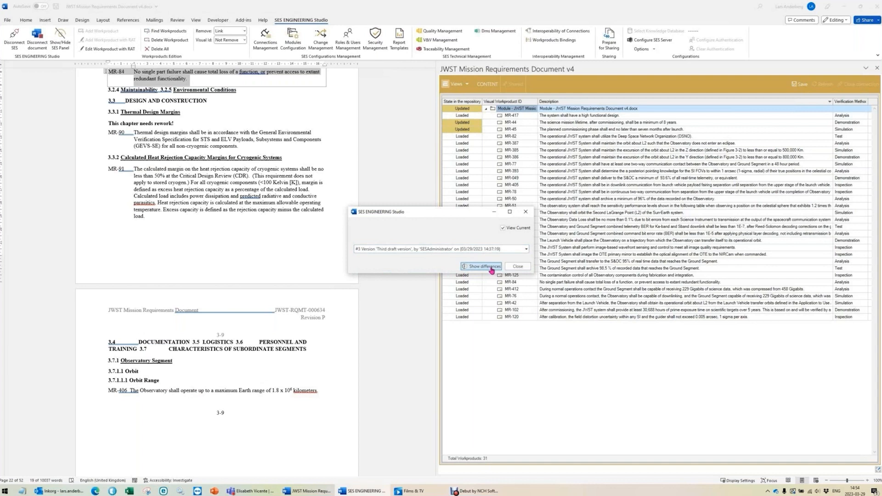
{"action": "left_click", "coordinate": [490, 268]}
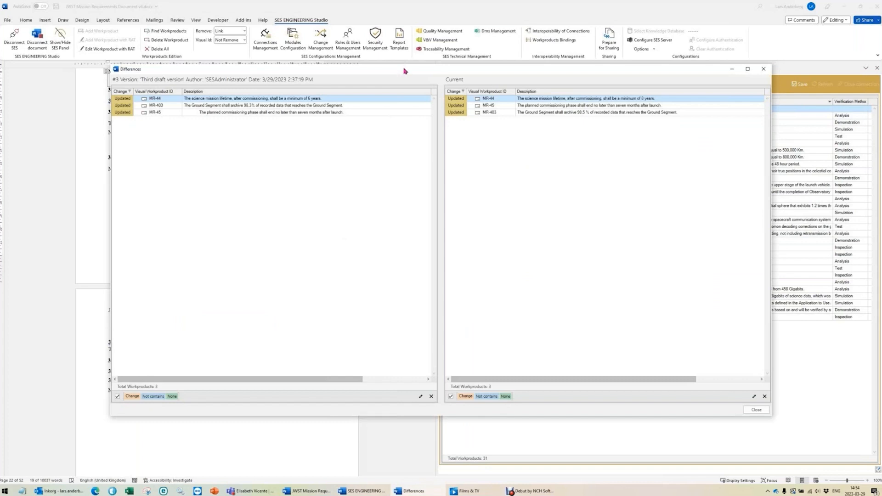
- Turn off the change filter on both sides of the baseline comparison to list the unchanged requirements too
{"action": "left_click_drag", "start_coordinate": [404, 72], "coordinate": [357, 136]}
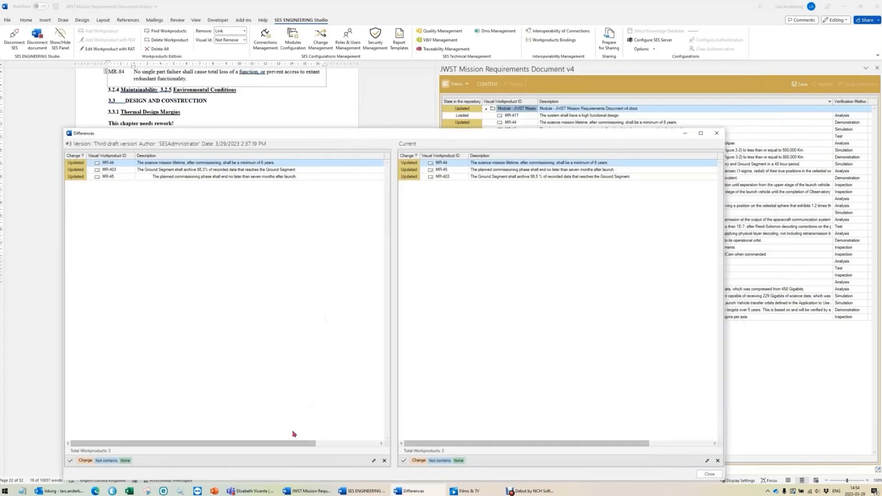
{"action": "left_click", "coordinate": [72, 460]}
{"action": "left_click", "coordinate": [404, 461]}
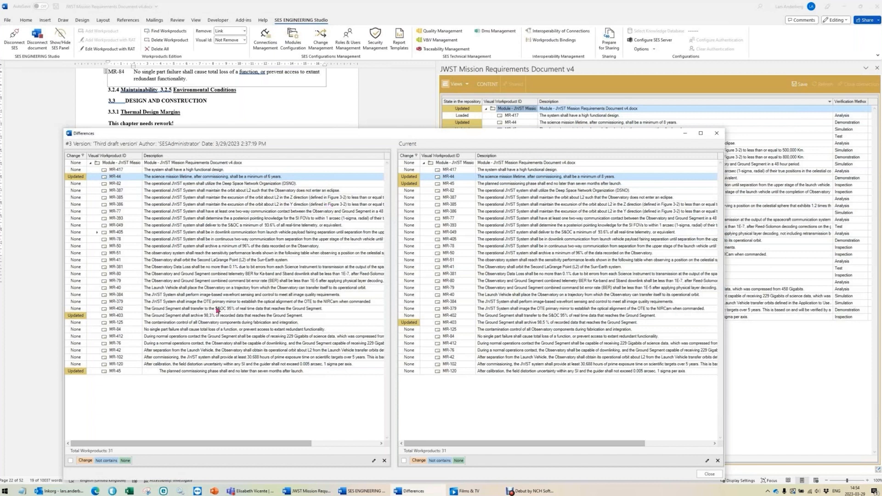
- Compare the baseline and current versions of requirement MR-44 with the changes shown as markup, and close the baseline comparison
{"action": "left_click", "coordinate": [574, 179]}
{"action": "double_click", "coordinate": [550, 179]}
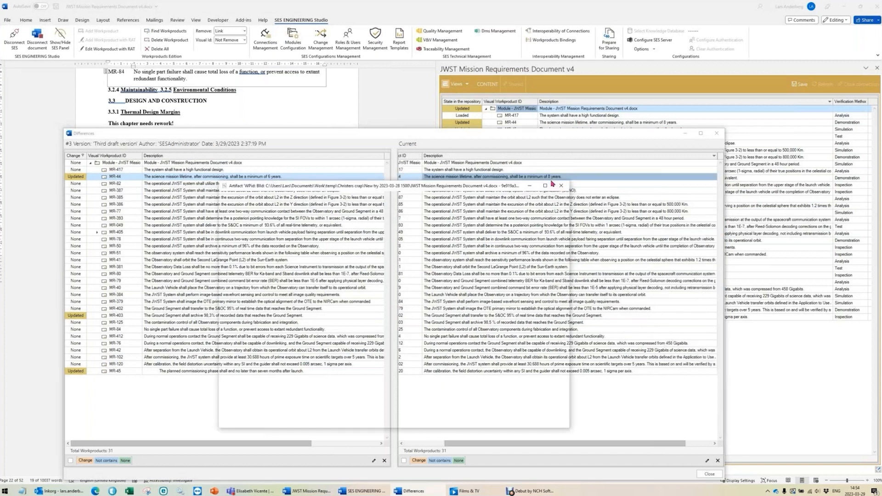
{"action": "left_click_drag", "start_coordinate": [595, 287], "coordinate": [695, 286]}
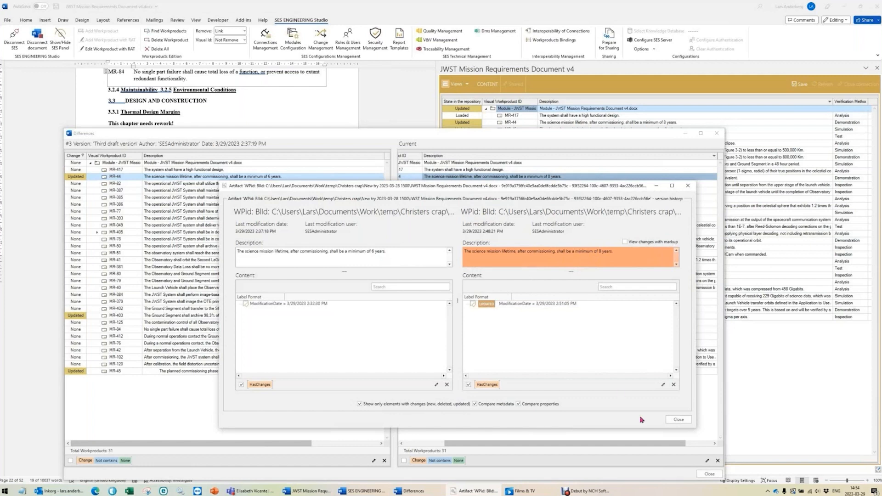
{"action": "left_click", "coordinate": [624, 242]}
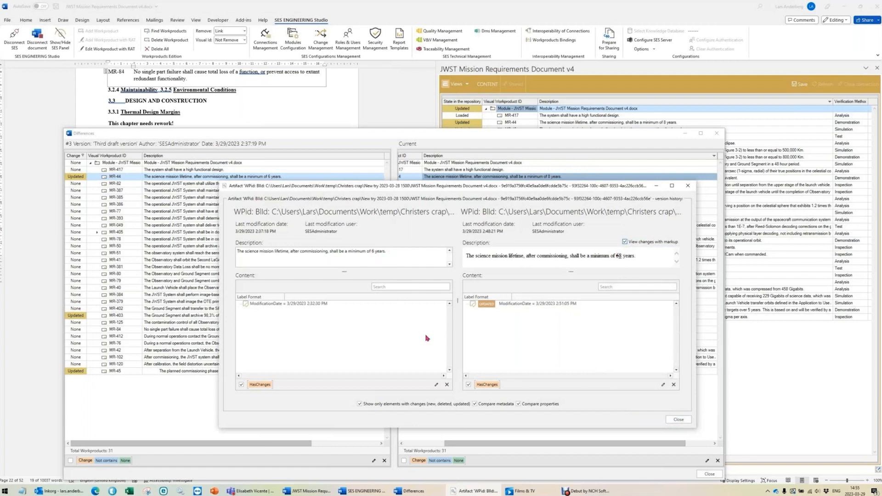
{"action": "left_click", "coordinate": [679, 420]}
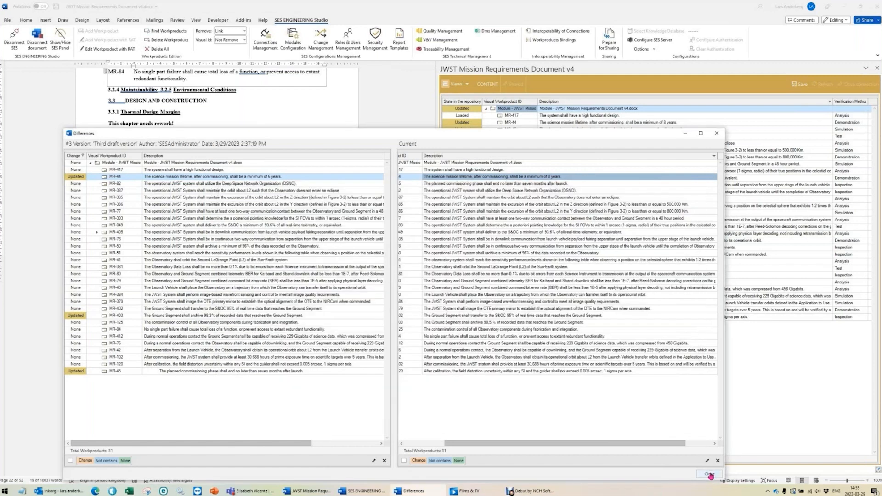
{"action": "left_click", "coordinate": [717, 134]}
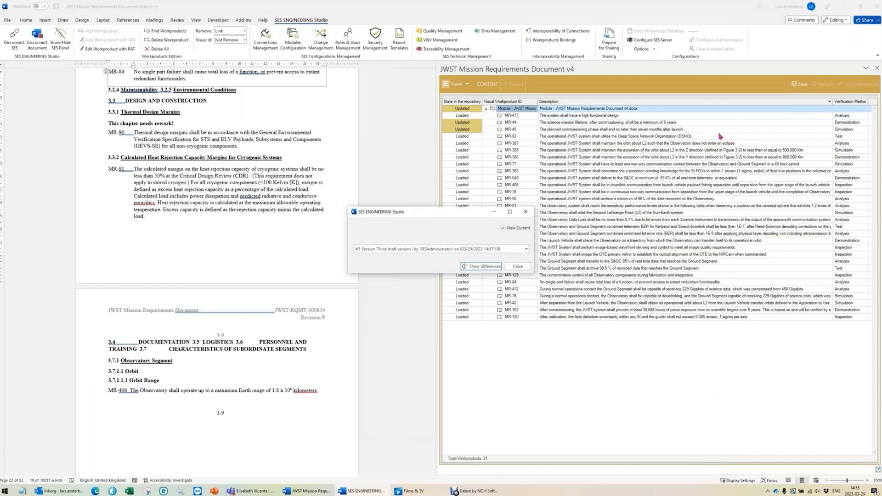
{"action": "left_click", "coordinate": [517, 266]}
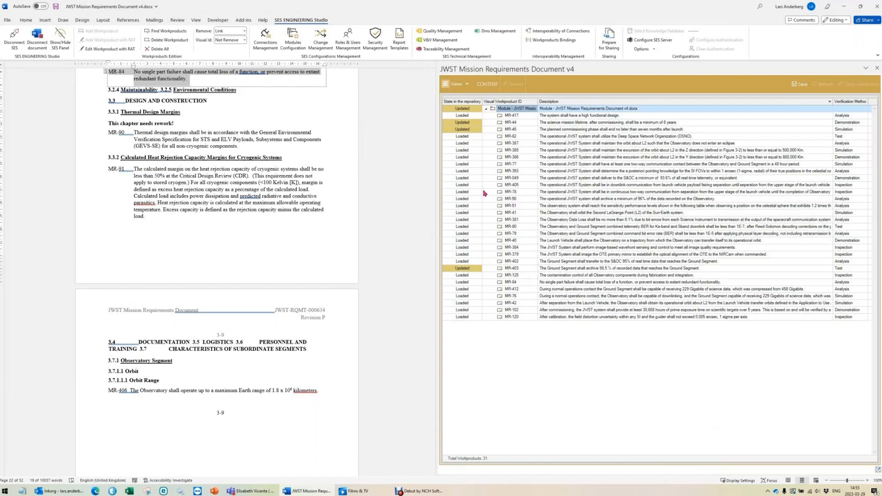
- Examine the Change Management overview and the change request options for requirement MR-45, and close the overview
{"action": "left_click", "coordinate": [321, 41]}
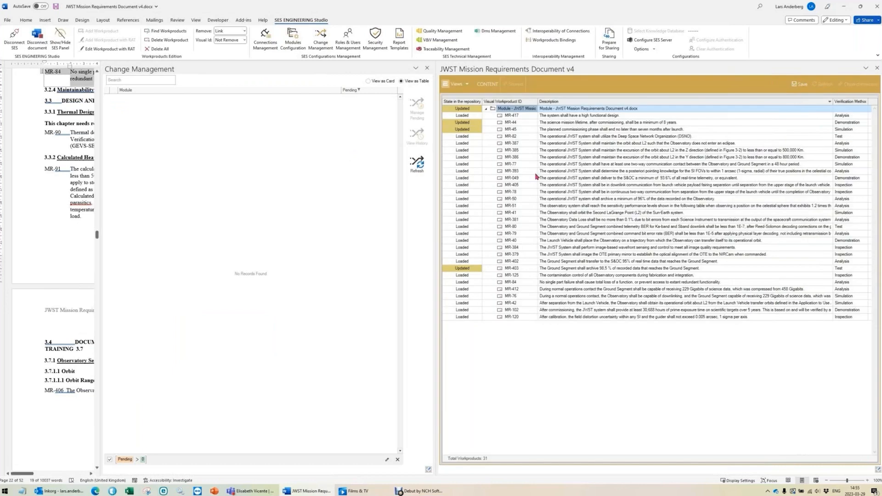
{"action": "left_click", "coordinate": [598, 133]}
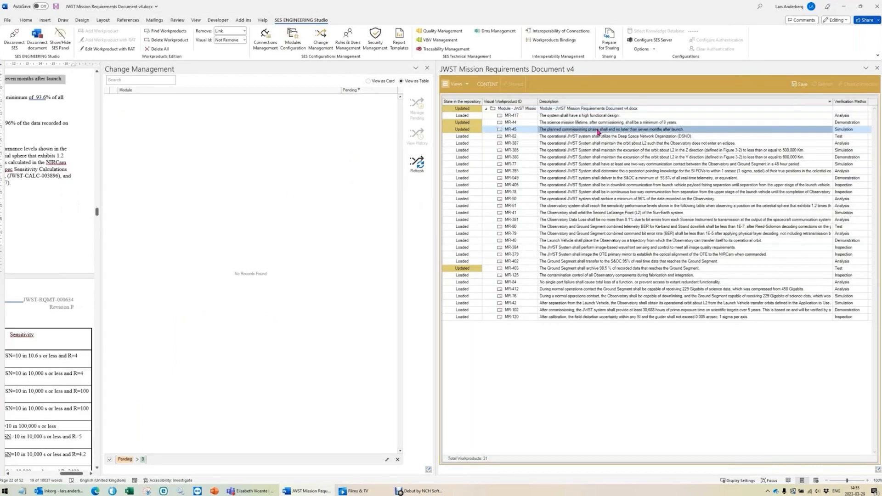
{"action": "right_click", "coordinate": [478, 130]}
{"action": "mouse_move", "coordinate": [511, 169]}
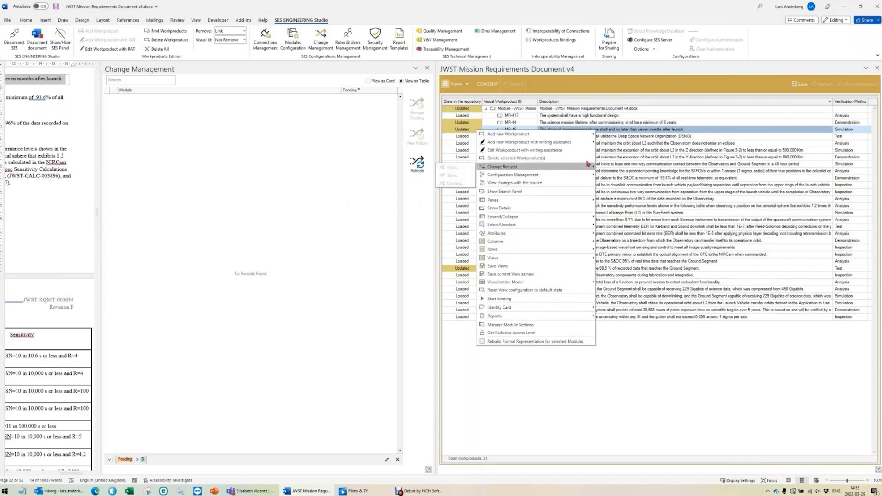
{"action": "left_click", "coordinate": [609, 146]}
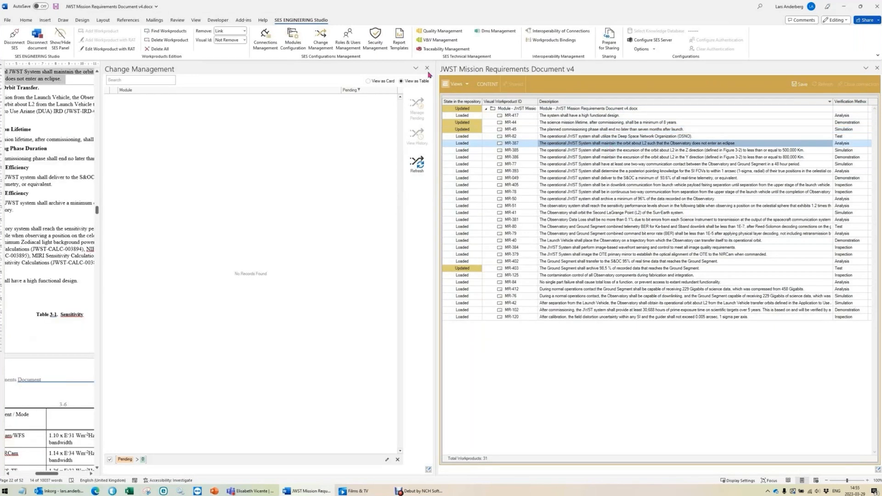
{"action": "left_click", "coordinate": [427, 68]}
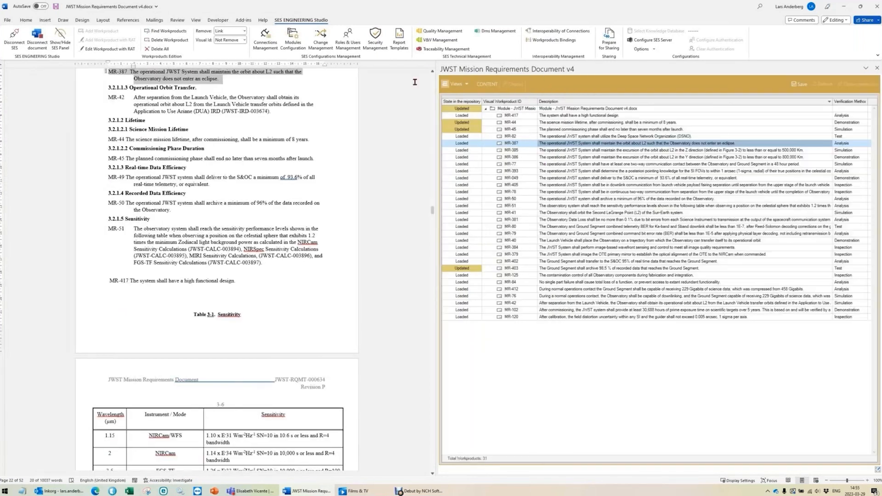